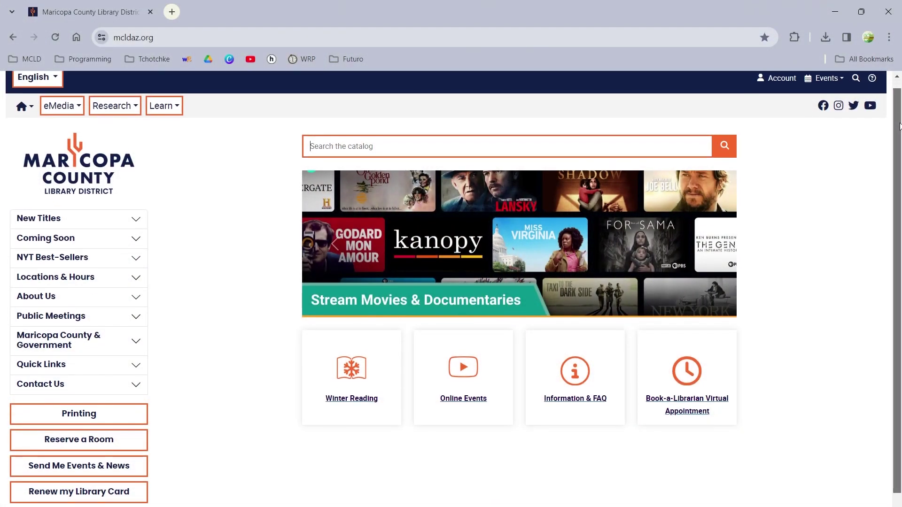
# Step: Open the 'Renew my Library Card' page from the library site's left sidebar
pyautogui.scroll(-1, 816, 335)
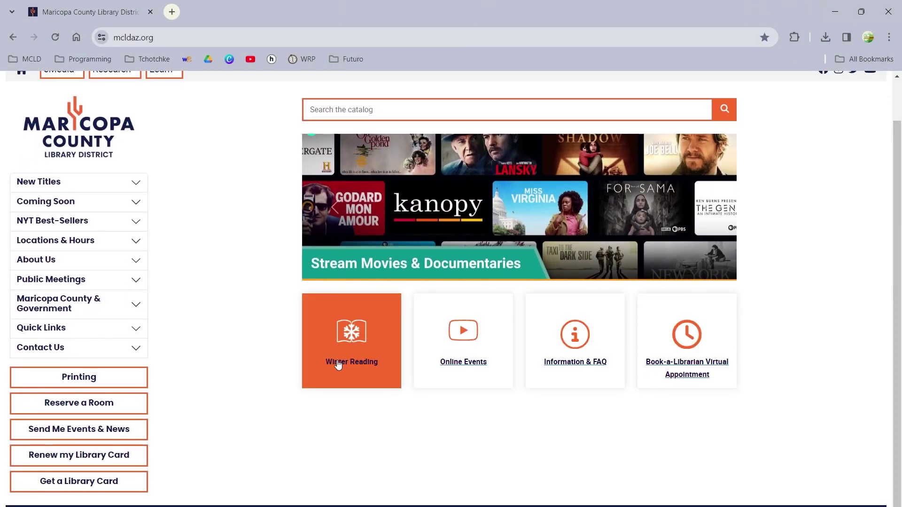
pyautogui.click(106, 464)
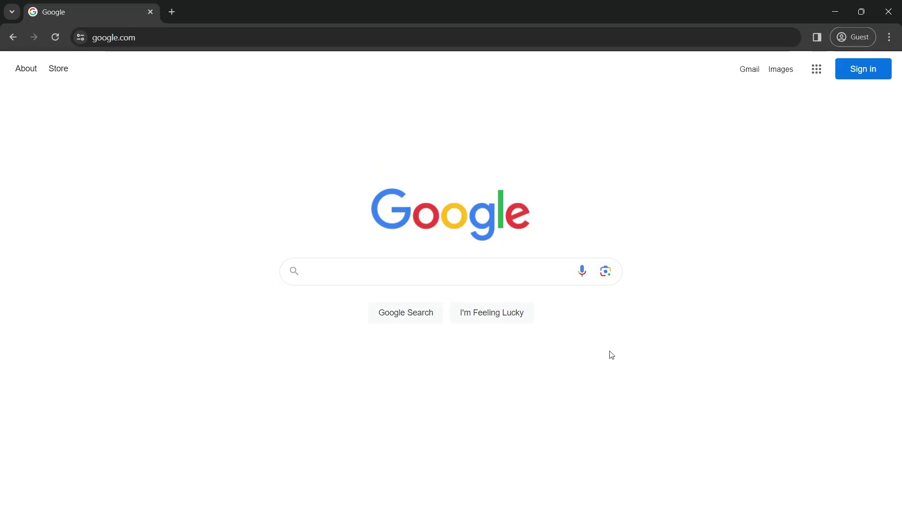
# Step: Search Google for mcldaz.org
pyautogui.click(476, 276)
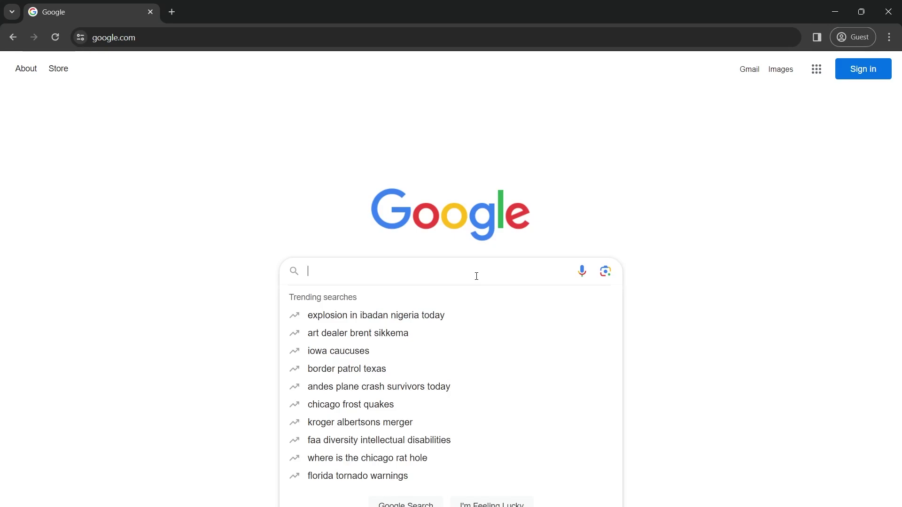
pyautogui.write('mcld')
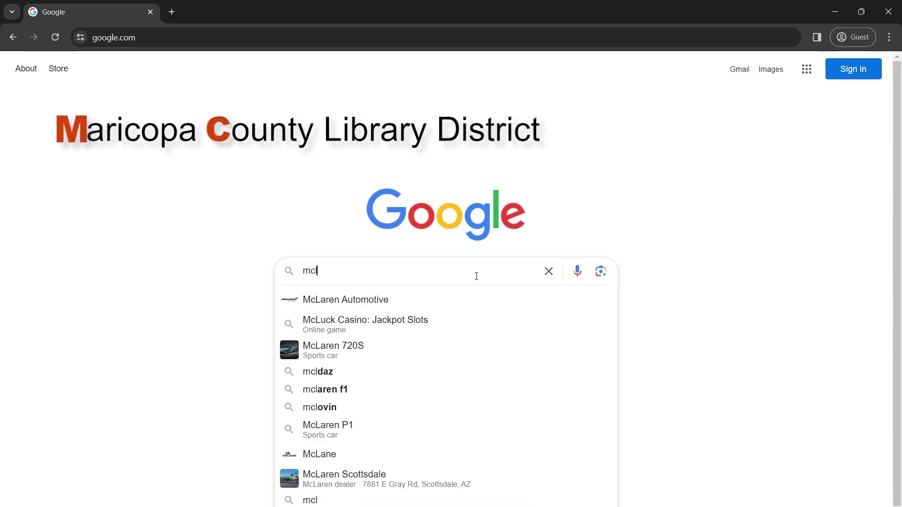
pyautogui.write('az.org')
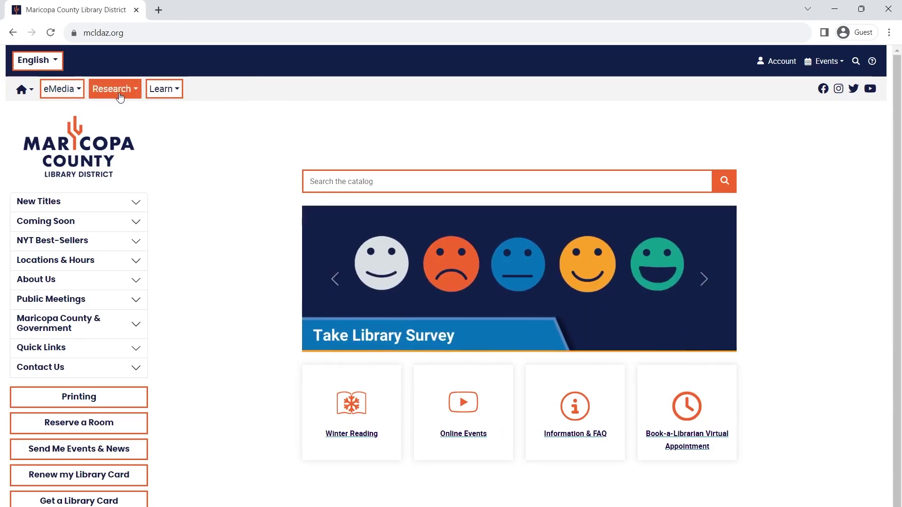
# Step: Reach the library's Gale Courses site through the Learn menu
pyautogui.click(177, 88)
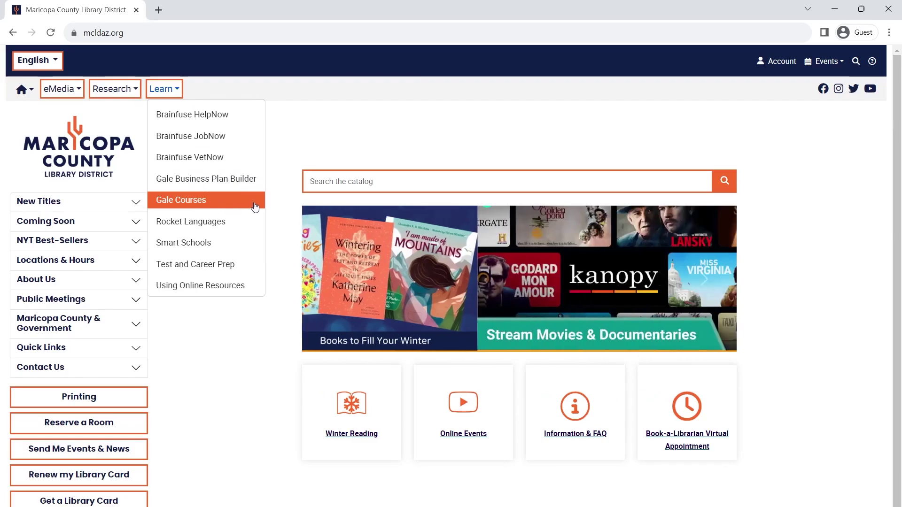
pyautogui.click(254, 206)
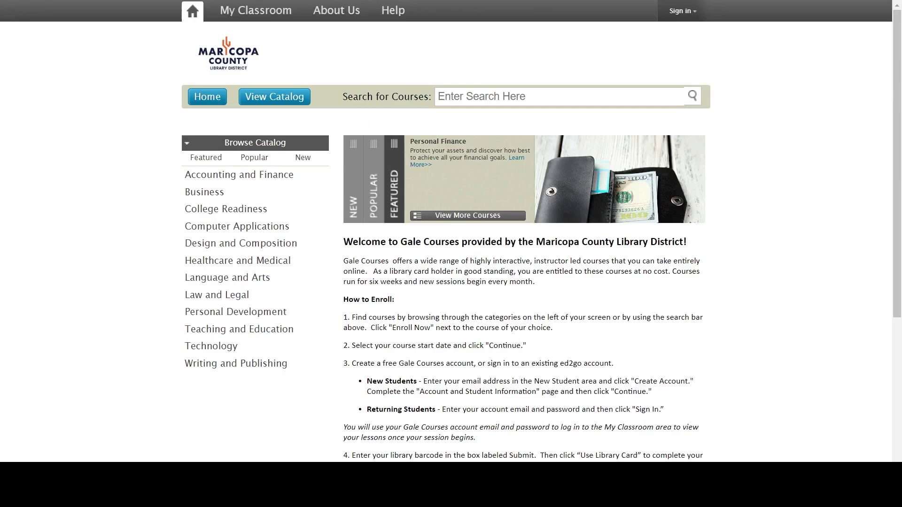
pyautogui.scroll(-2, 536, 237)
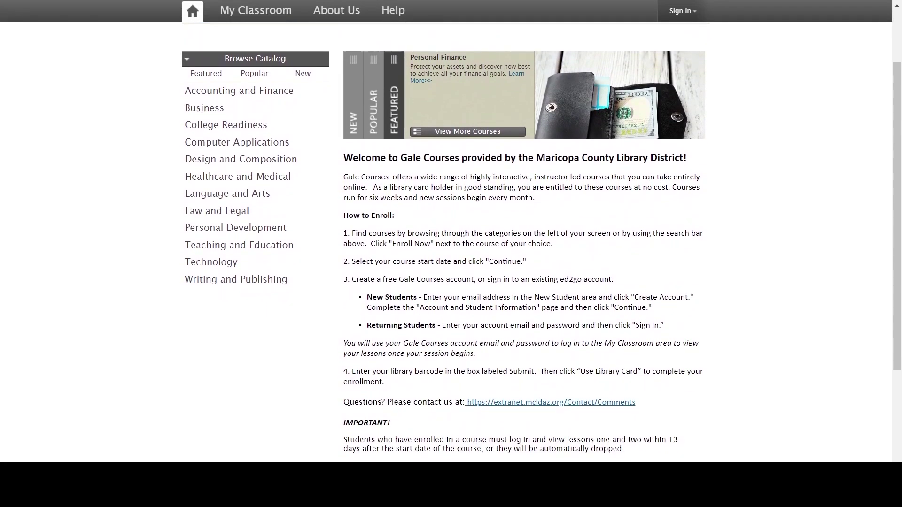
pyautogui.scroll(2, 537, 236)
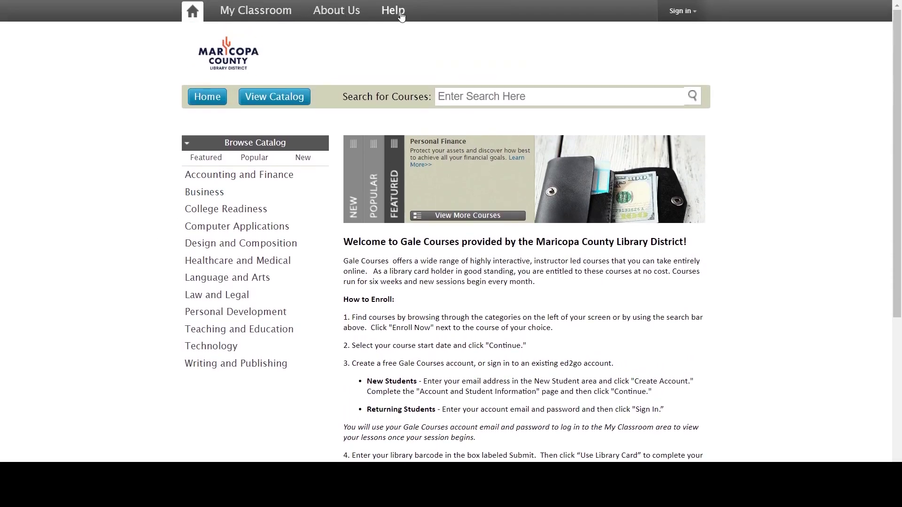
pyautogui.click(273, 97)
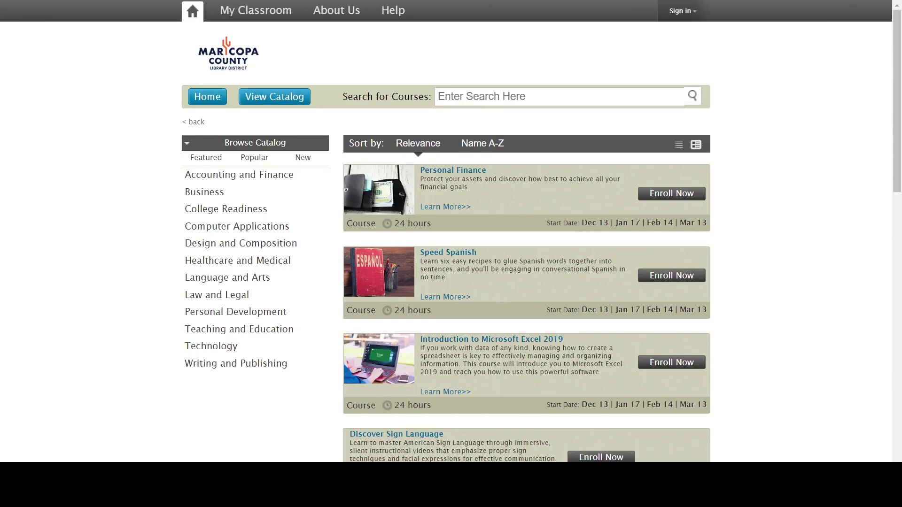
pyautogui.scroll(-1, 536, 236)
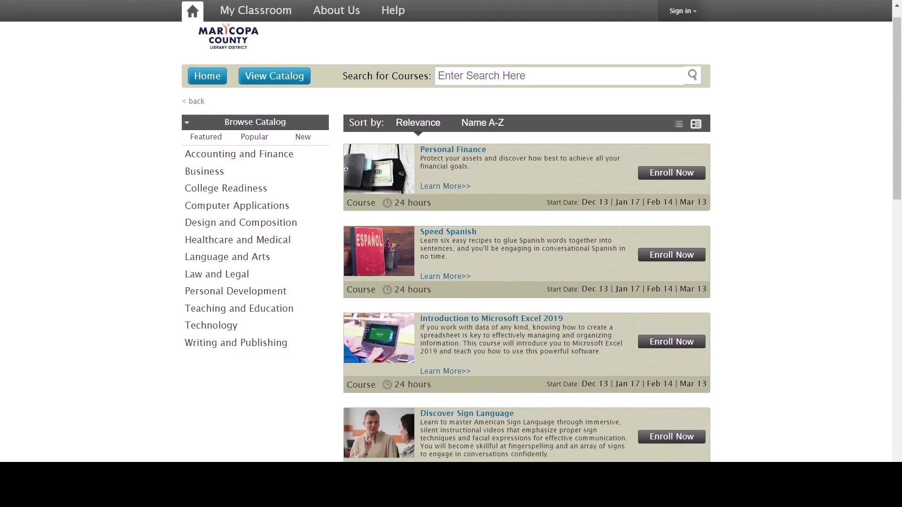
pyautogui.scroll(-3, 537, 236)
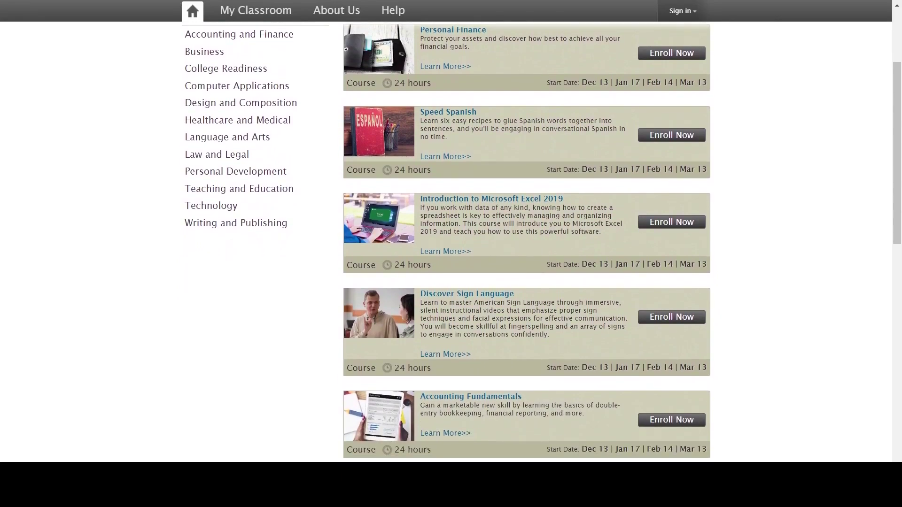
pyautogui.scroll(-4, 537, 237)
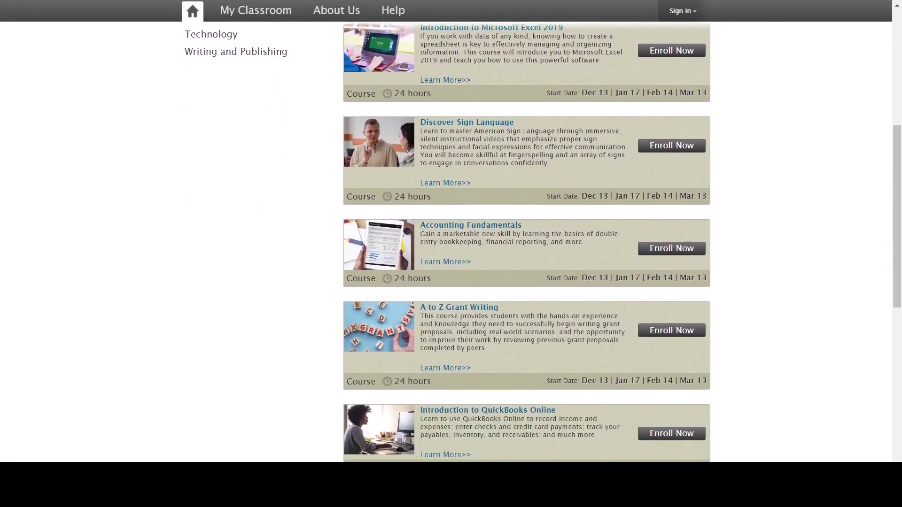
pyautogui.scroll(-4, 536, 237)
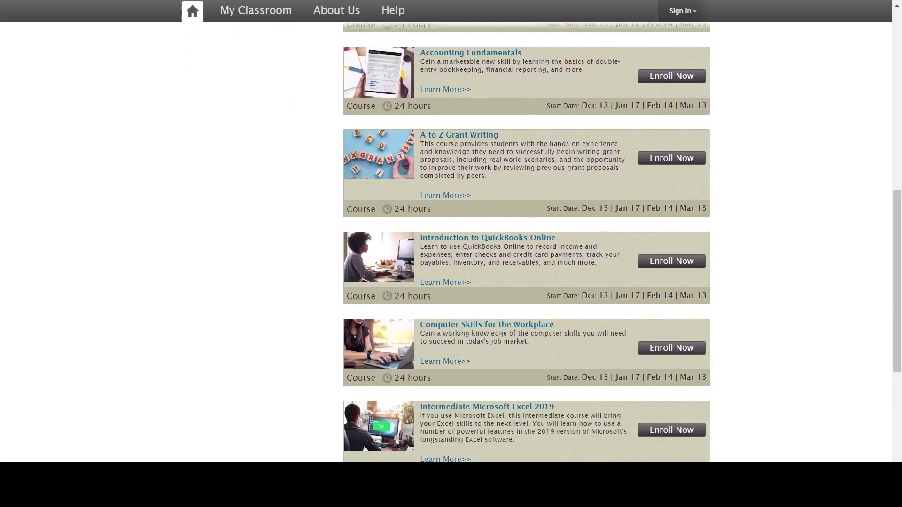
pyautogui.scroll(-1, 537, 237)
pyautogui.scroll(-3, 536, 237)
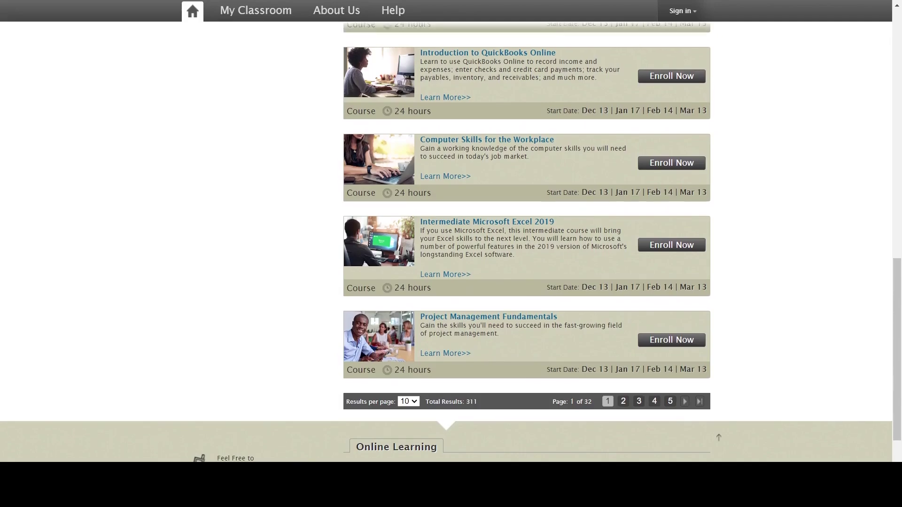
pyautogui.scroll(20, 537, 237)
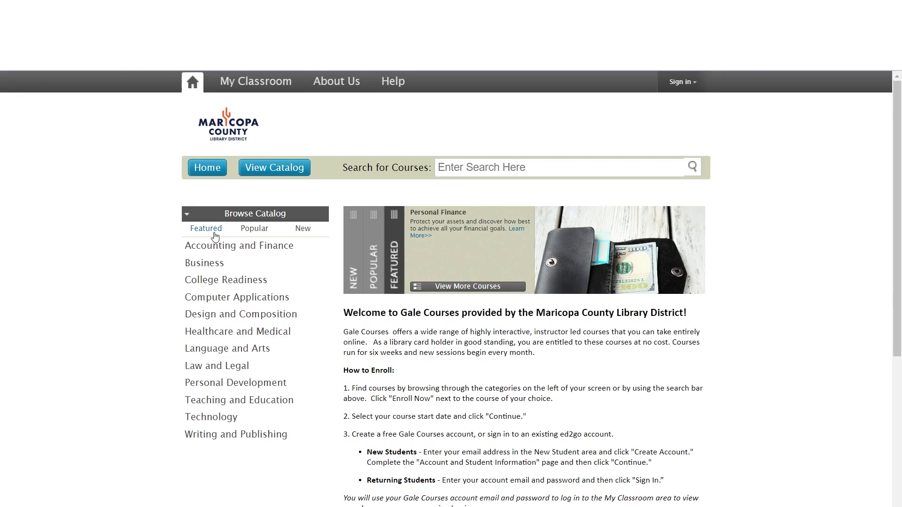
# Step: Show the Popular courses and scroll down the catalog toward the Arts courses
pyautogui.click(251, 230)
pyautogui.scroll(-1, 5, 202)
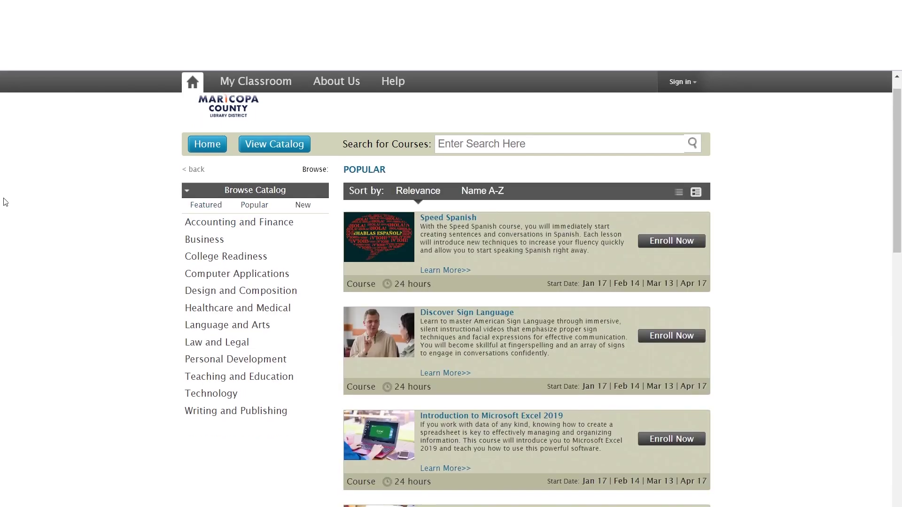
pyautogui.scroll(-1, 4, 202)
pyautogui.scroll(-1, 5, 202)
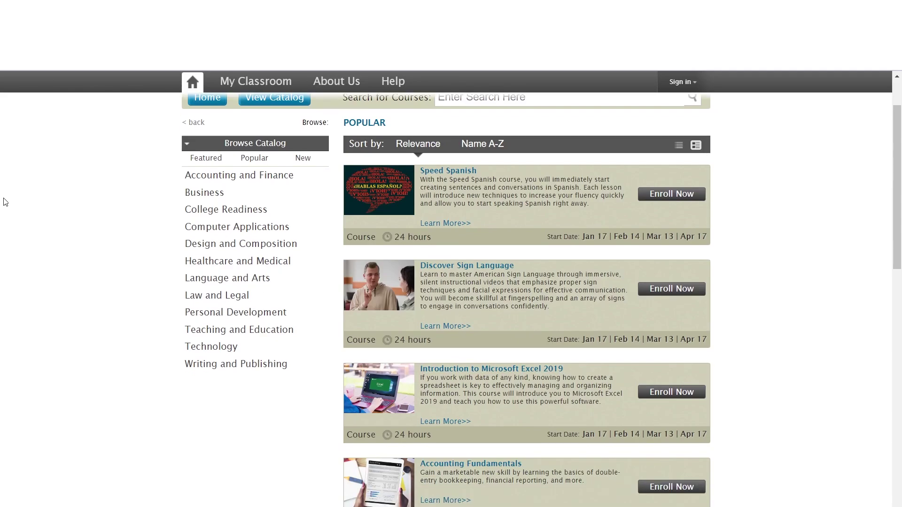
pyautogui.scroll(-1, 5, 202)
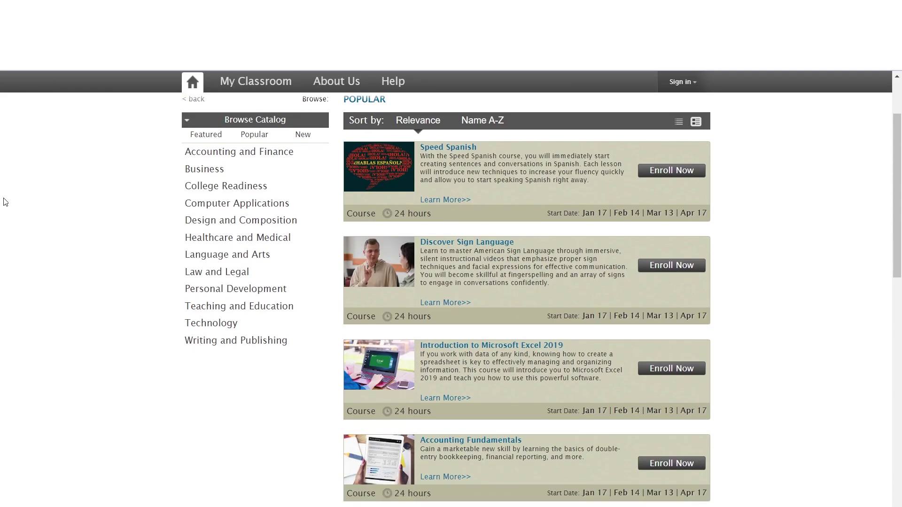
pyautogui.scroll(-1, 5, 202)
pyautogui.scroll(-1, 5, 202)
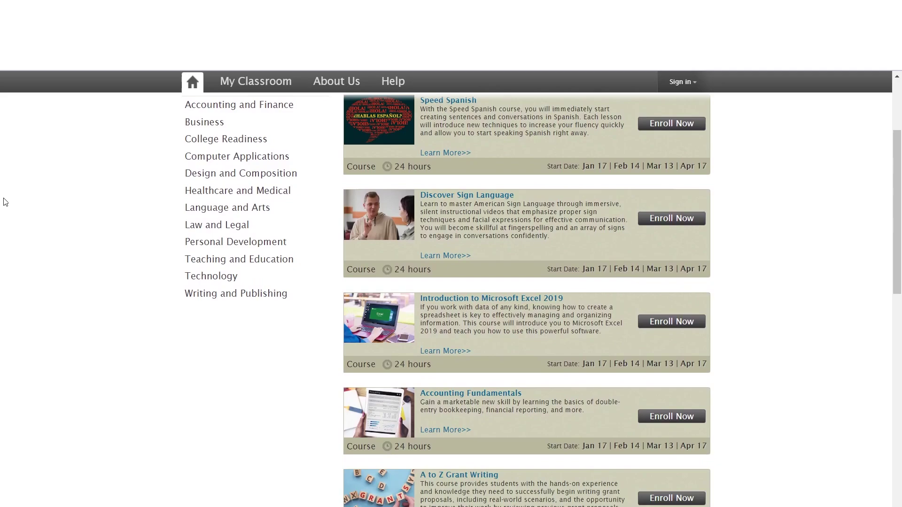
pyautogui.scroll(-1, 5, 202)
pyautogui.scroll(-1, 4, 202)
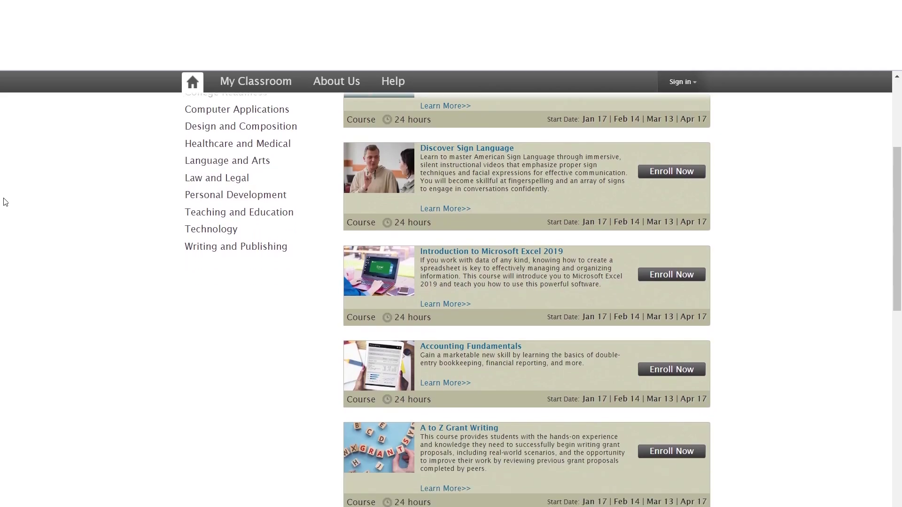
pyautogui.scroll(-1, 4, 202)
pyautogui.scroll(-1, 4, 202)
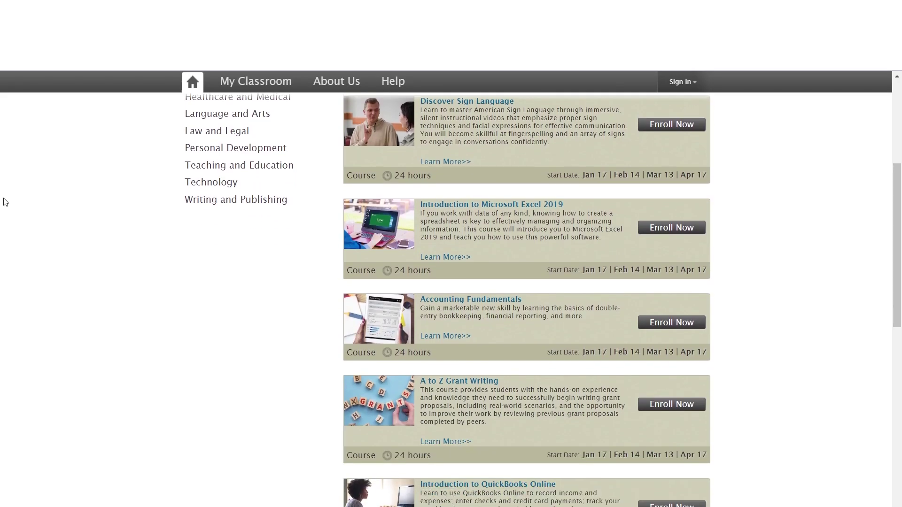
pyautogui.scroll(-1, 5, 202)
pyautogui.scroll(-1, 5, 202)
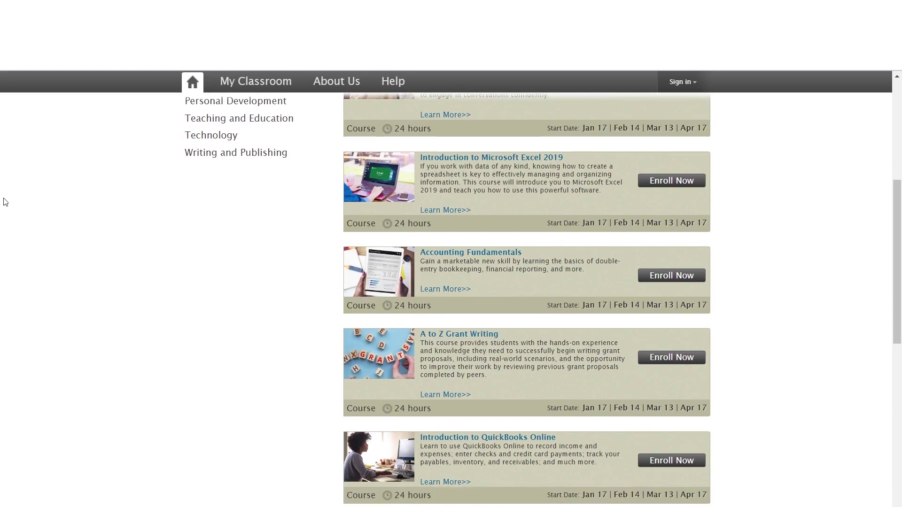
pyautogui.scroll(-1, 5, 202)
pyautogui.scroll(-1, 5, 202)
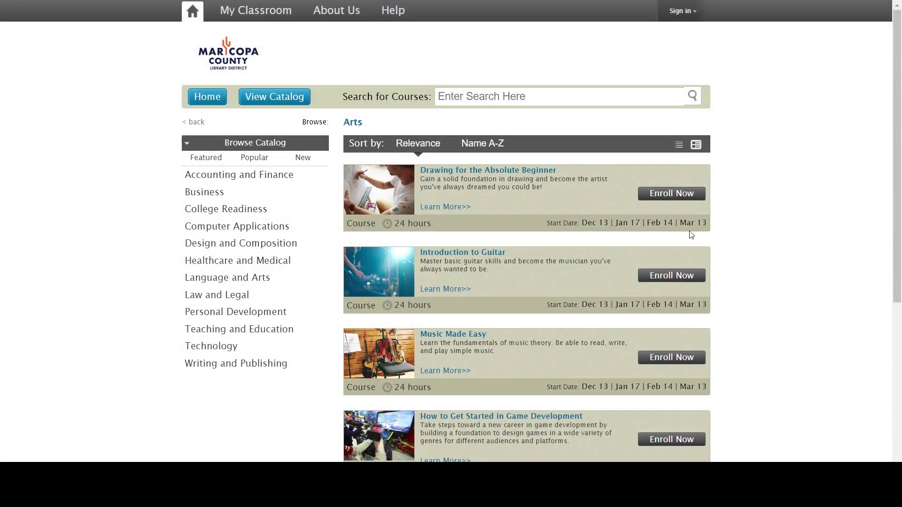
# Step: Enroll in Drawing for the Absolute Beginner starting Dec 13, 2023, creating a new account by e-mail
pyautogui.click(671, 194)
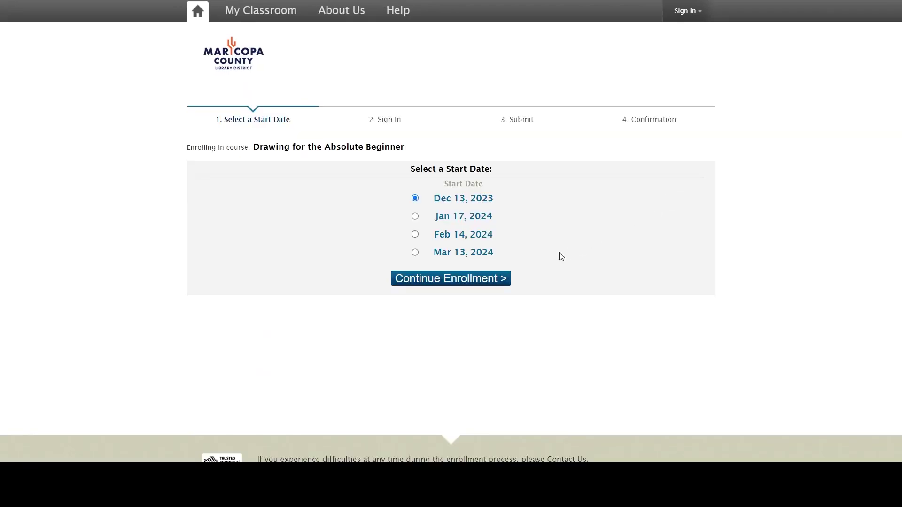
pyautogui.click(502, 280)
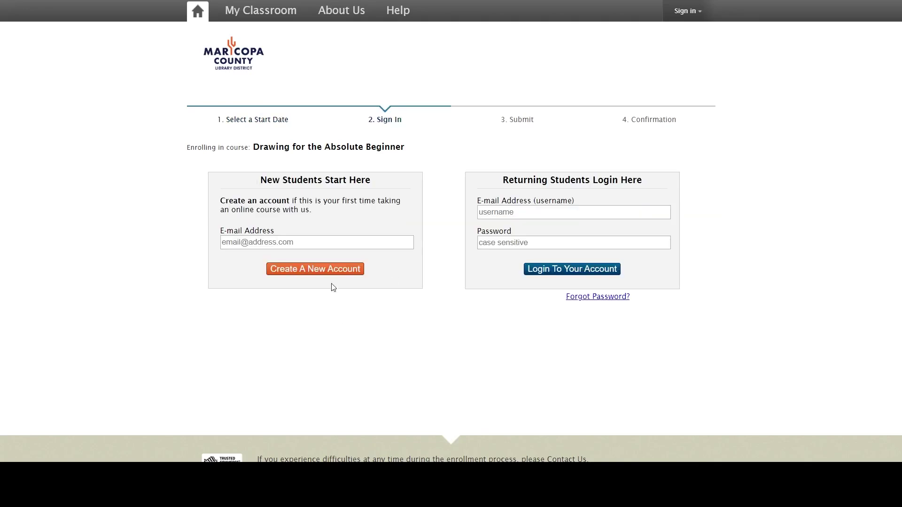
pyautogui.click(328, 270)
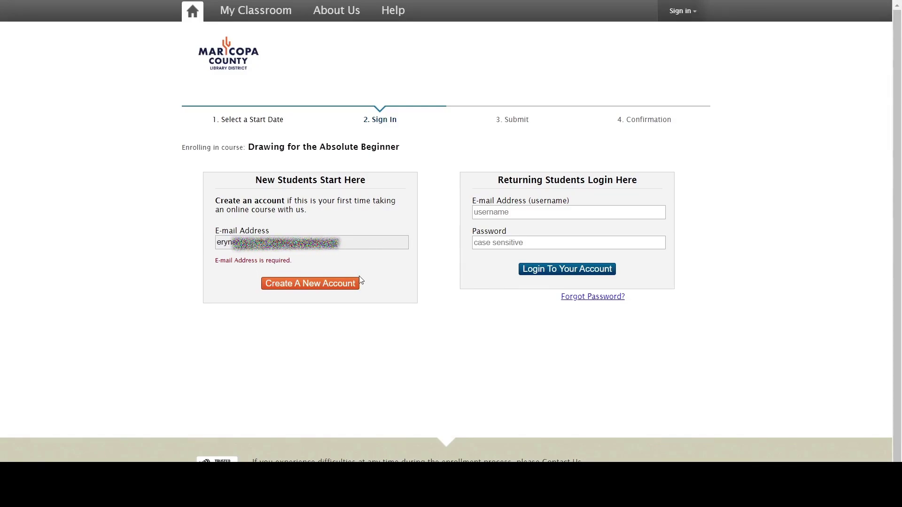
pyautogui.click(357, 282)
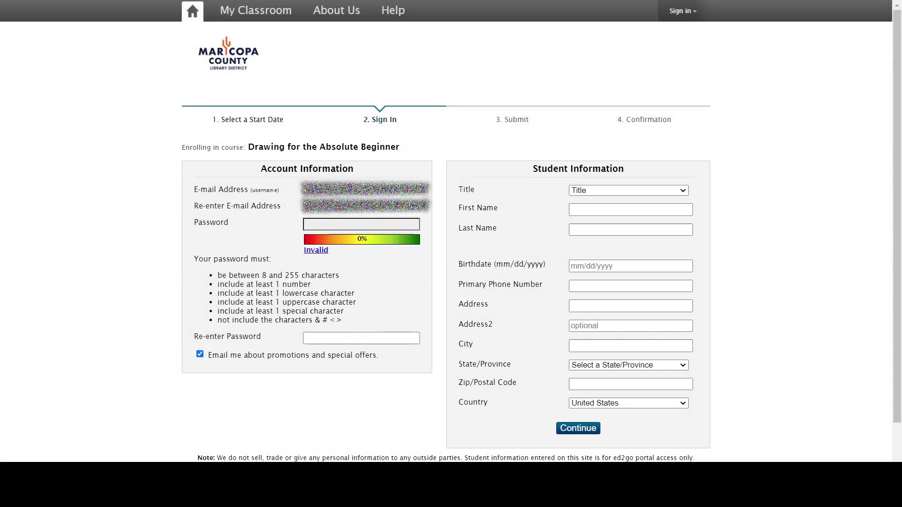
# Step: Enter the new account password and confirm it
pyautogui.hotkey('ctrl', 'v')
pyautogui.press('Tab')
pyautogui.hotkey('ctrl', 'v')
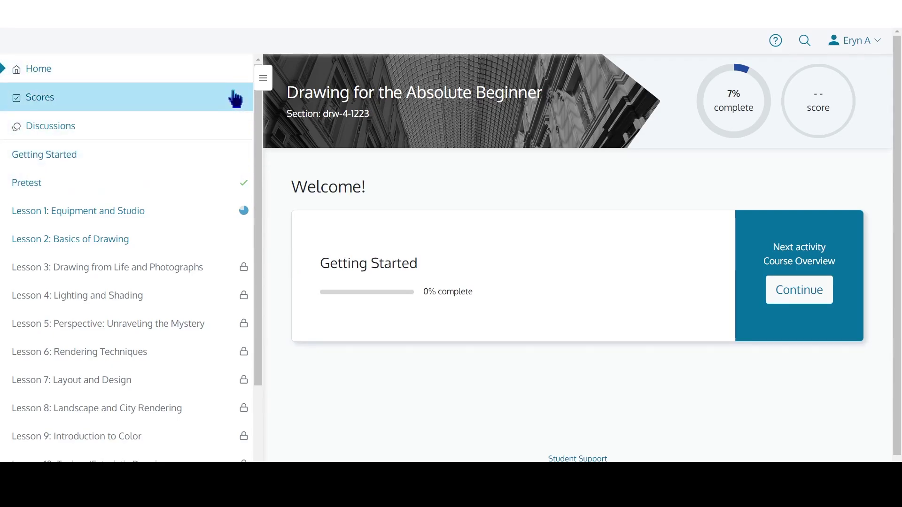
# Step: Open Getting Started, then move to the course syllabus and scroll through it
pyautogui.click(235, 162)
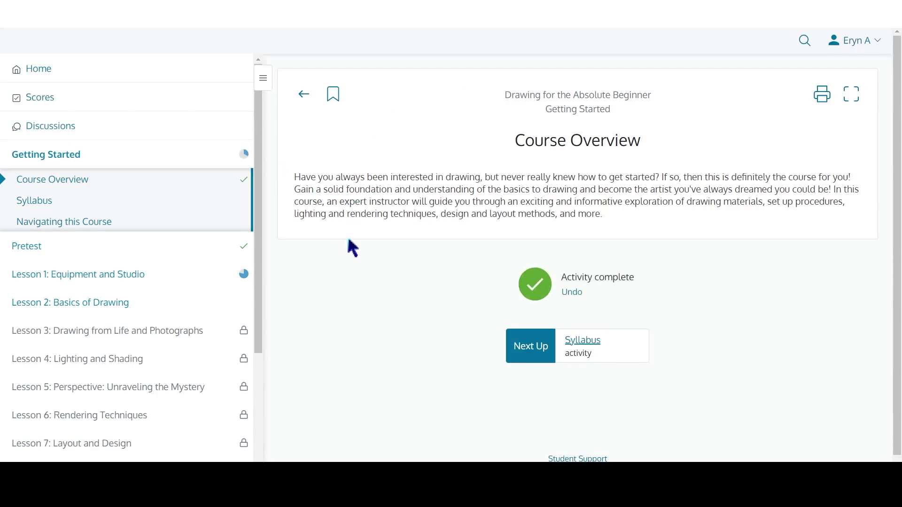
pyautogui.click(519, 350)
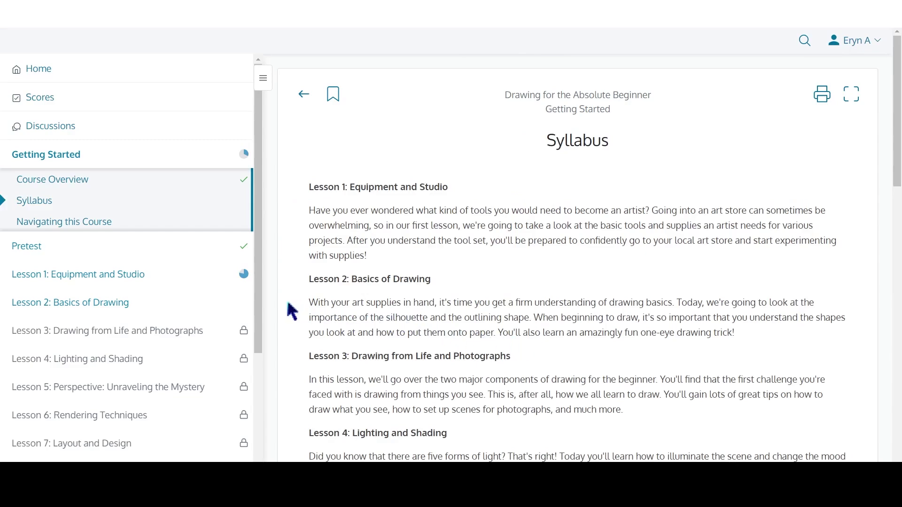
pyautogui.scroll(-5, 276, 311)
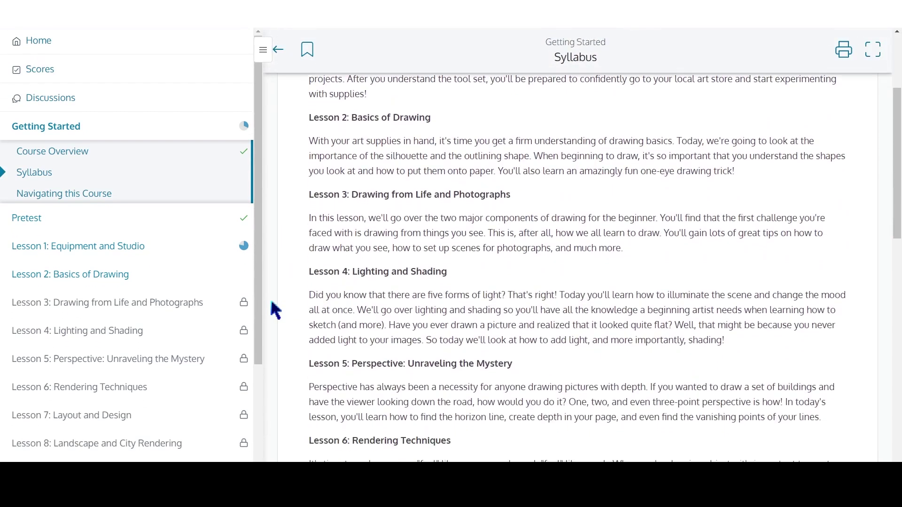
pyautogui.scroll(-6, 276, 311)
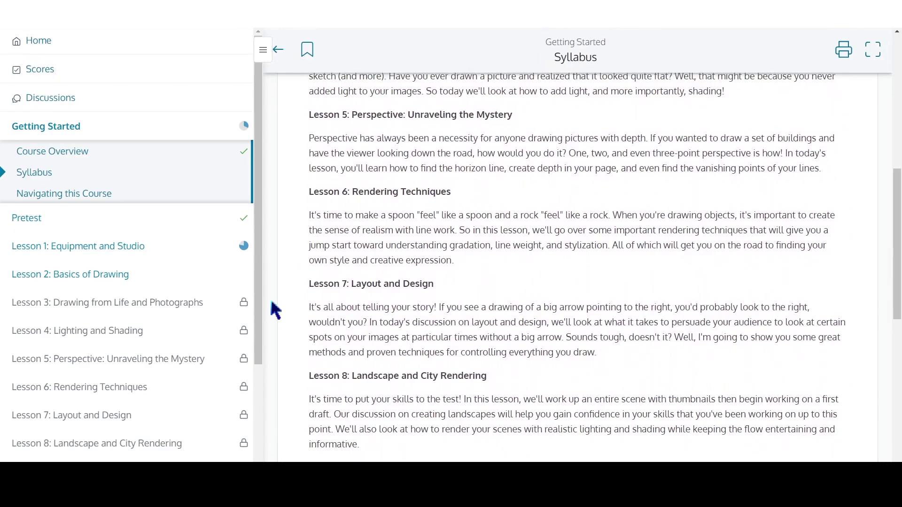
pyautogui.scroll(-3, 276, 311)
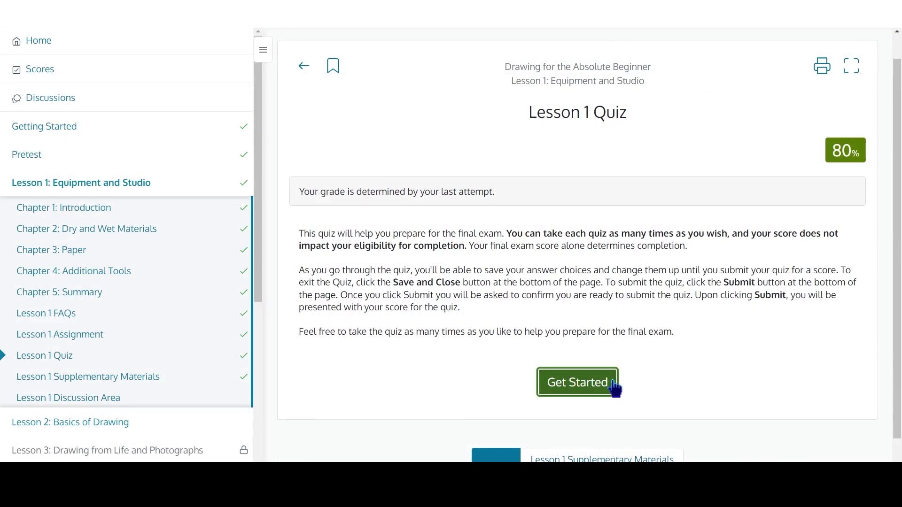
# Step: Answer the Lesson 1 Quiz: A, mechanical pencils and charcoal, weight, rich blacks, acrylics and gouache
pyautogui.click(610, 382)
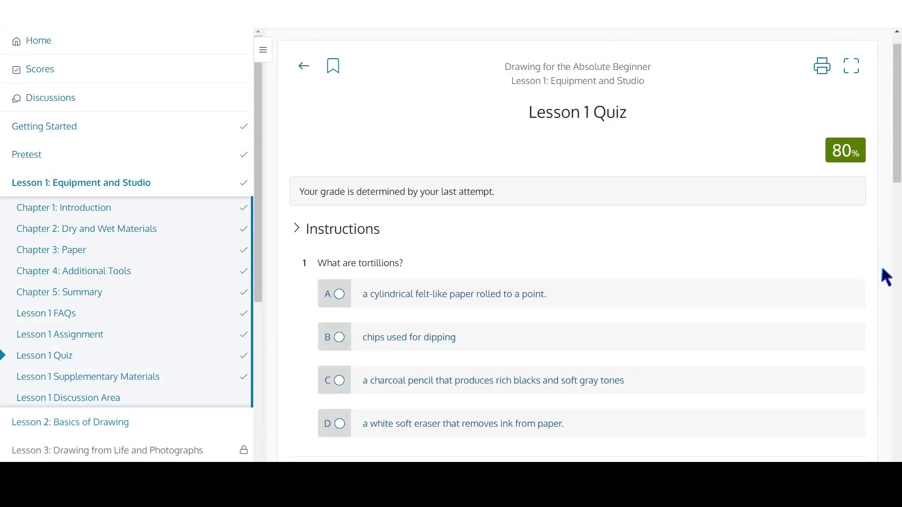
pyautogui.scroll(-3, 886, 277)
pyautogui.press('a')
pyautogui.scroll(-3, 888, 281)
pyautogui.click(808, 345)
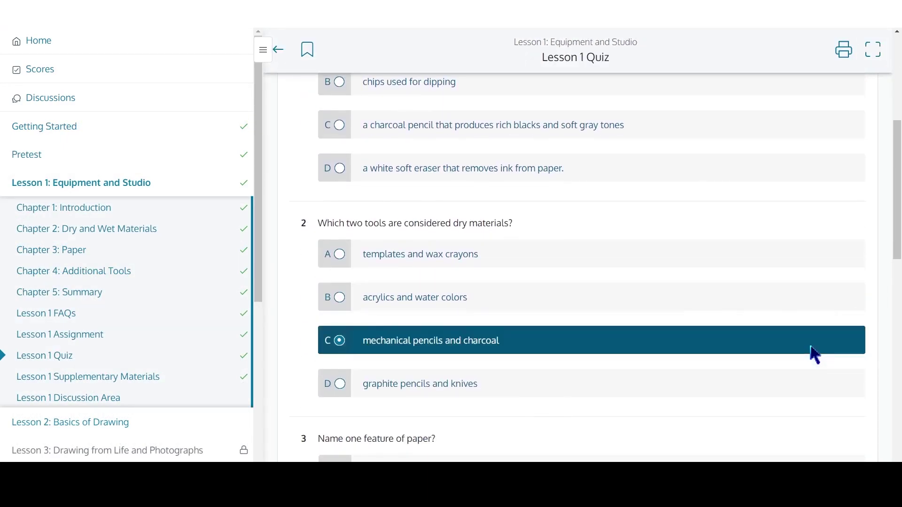
pyautogui.scroll(-4, 803, 338)
pyautogui.click(798, 324)
pyautogui.scroll(-5, 784, 355)
pyautogui.click(785, 348)
pyautogui.scroll(-5, 805, 353)
pyautogui.click(805, 313)
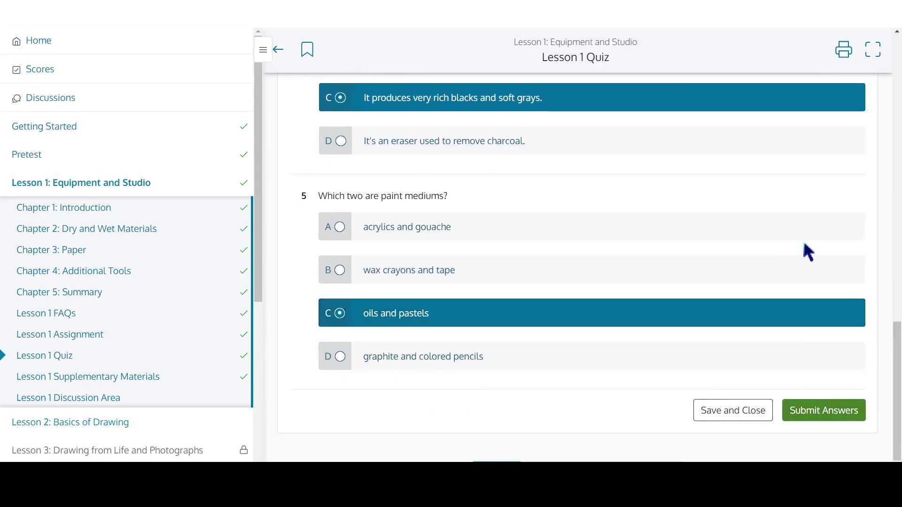
pyautogui.click(805, 230)
# Step: Submit the quiz answers and continue to Lesson 1 Supplementary Materials
pyautogui.click(854, 415)
pyautogui.click(587, 113)
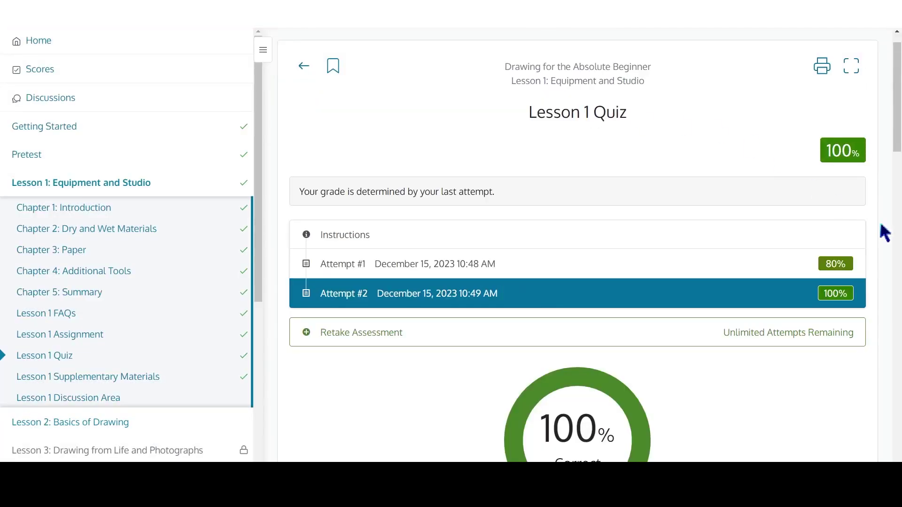
pyautogui.scroll(-3, 883, 232)
pyautogui.scroll(-20, 883, 232)
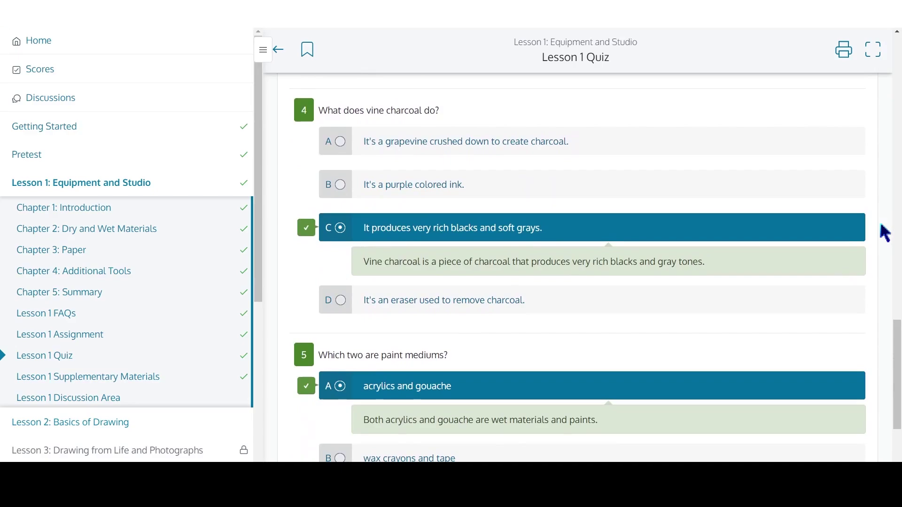
pyautogui.click(602, 408)
# Step: Read the Lesson 1 discussion posts and the Lesson 1 Assignment prompt
pyautogui.scroll(-5, 755, 355)
pyautogui.click(601, 408)
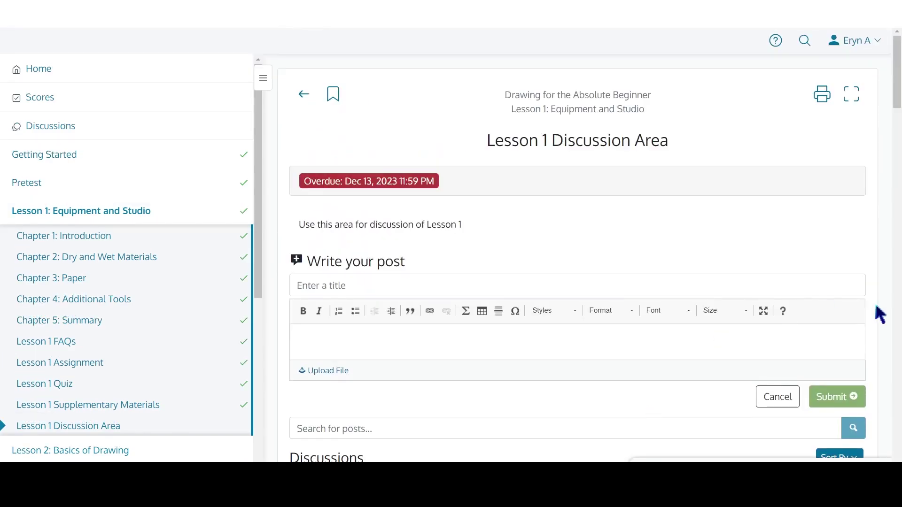
pyautogui.scroll(-5, 877, 312)
pyautogui.scroll(-5, 879, 314)
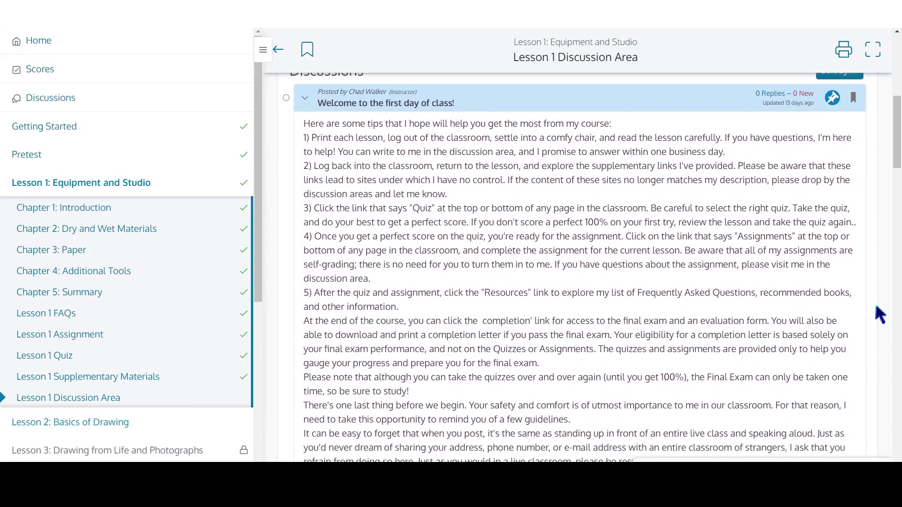
pyautogui.scroll(-7, 880, 314)
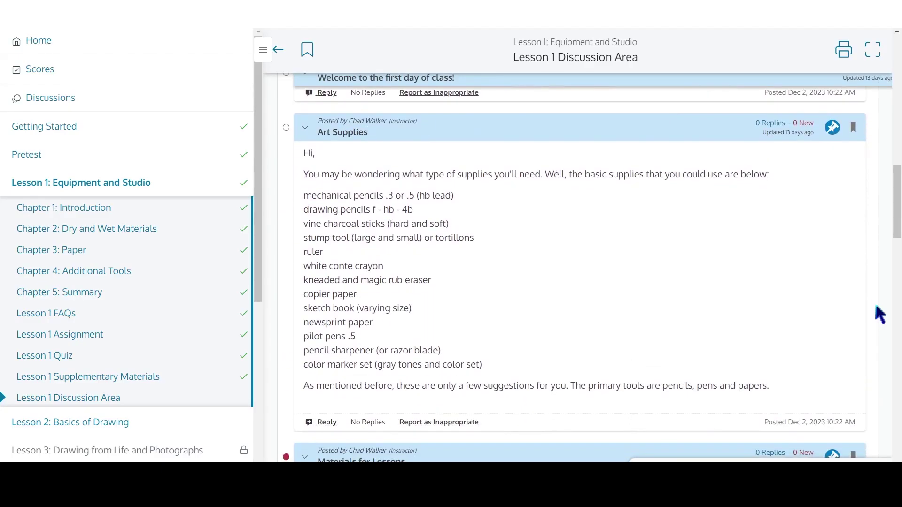
pyautogui.scroll(-8, 880, 315)
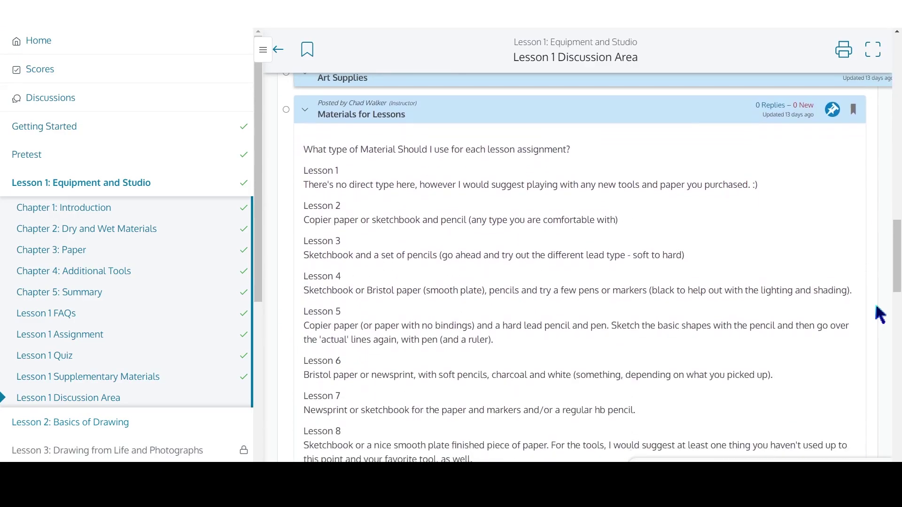
pyautogui.click(115, 341)
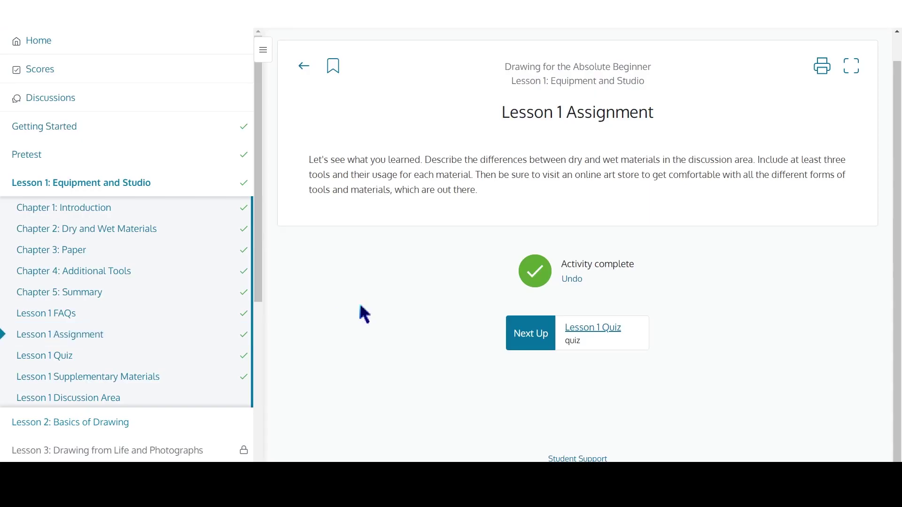
pyautogui.tripleClick(427, 188)
pyautogui.hotkey('ctrl', 'c')
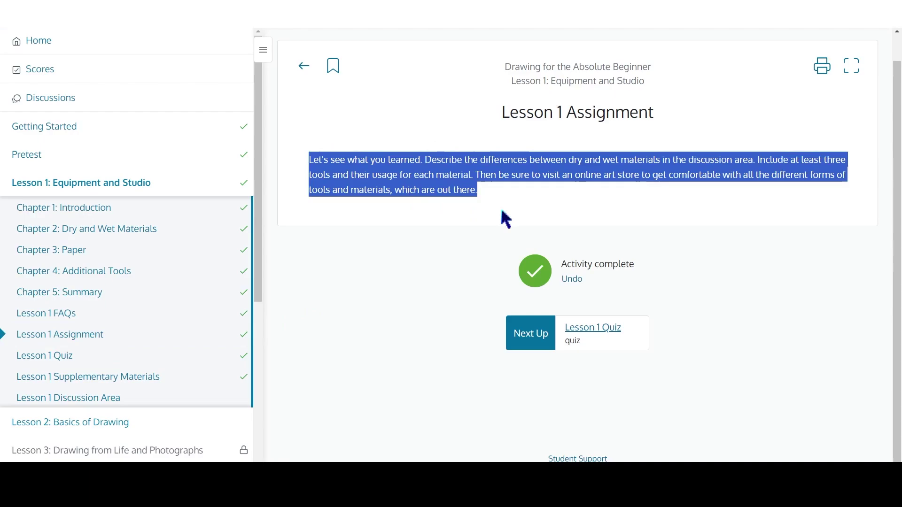
pyautogui.click(94, 397)
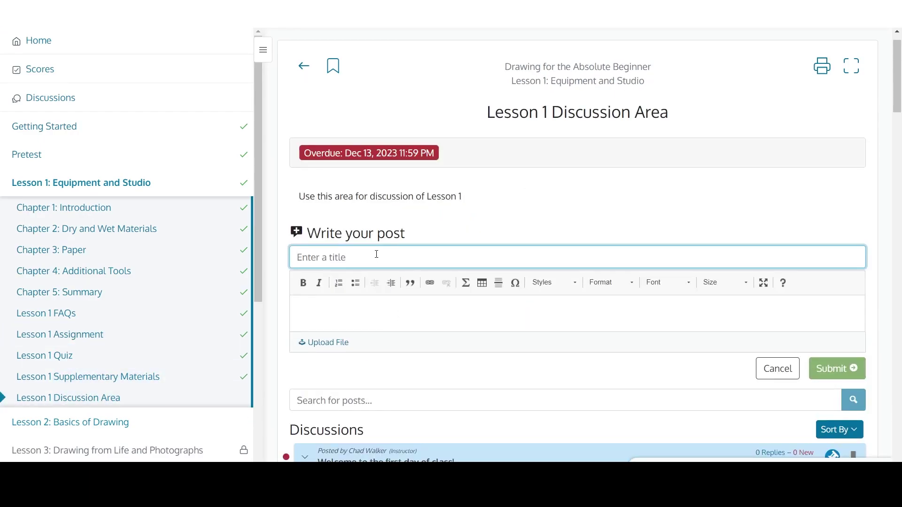
# Step: Write a post titled 'Dry vs. Wet' with the prepared write-up pasted as its body
pyautogui.click(377, 254)
pyautogui.write('Dry vs. Wet')
pyautogui.click(415, 319)
pyautogui.hotkey('ctrl', 'v')
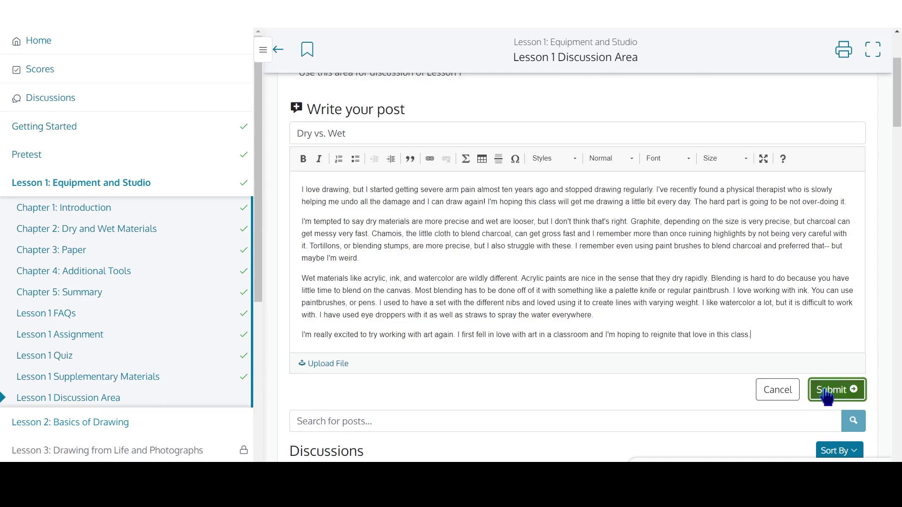
pyautogui.scroll(-5, 715, 342)
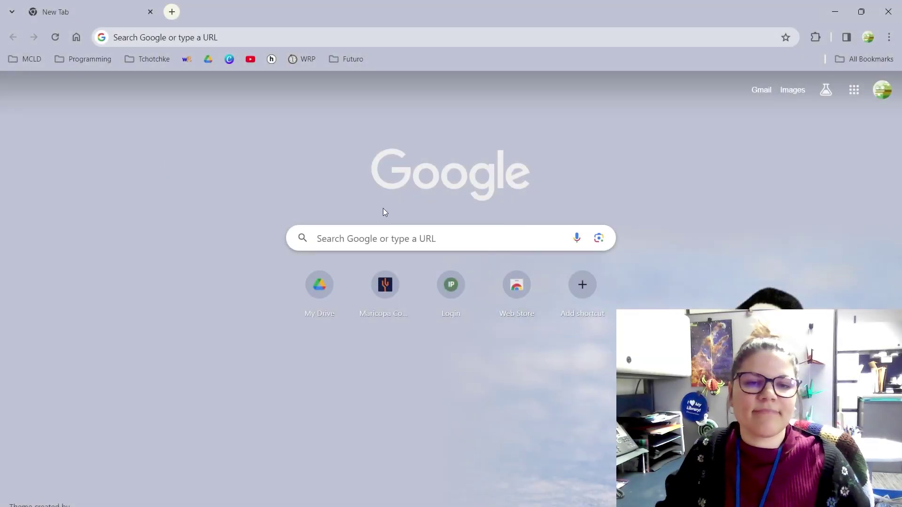
# Step: Load mcldaz.org, open Gale Courses, and enter Drawing for the Absolute Beginner from My Classroom
pyautogui.click(389, 239)
pyautogui.write('M')
pyautogui.press('Down')
pyautogui.press('Down')
pyautogui.press('Down')
pyautogui.press('Down')
pyautogui.press('Return')
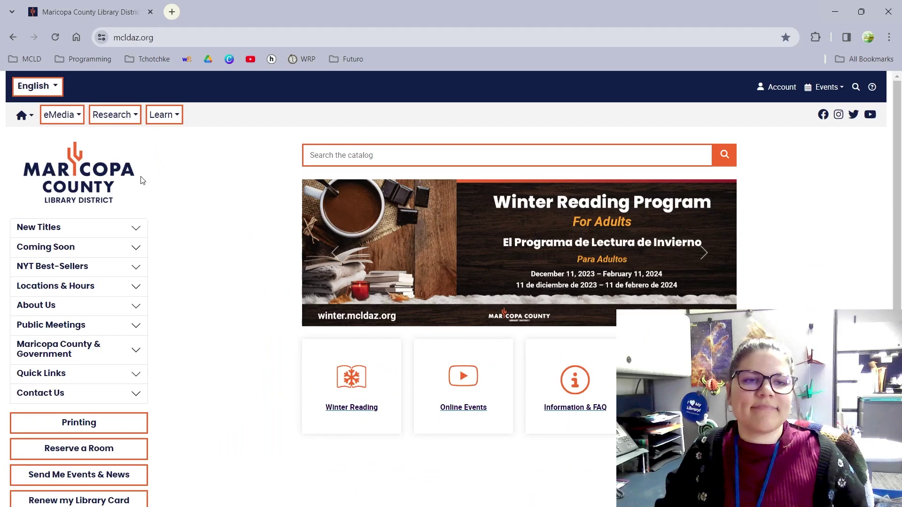
pyautogui.click(187, 221)
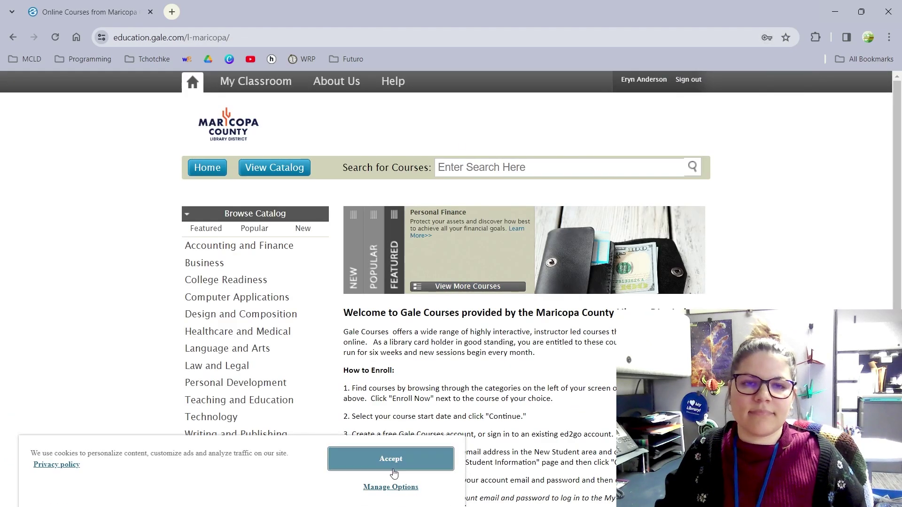
pyautogui.click(269, 92)
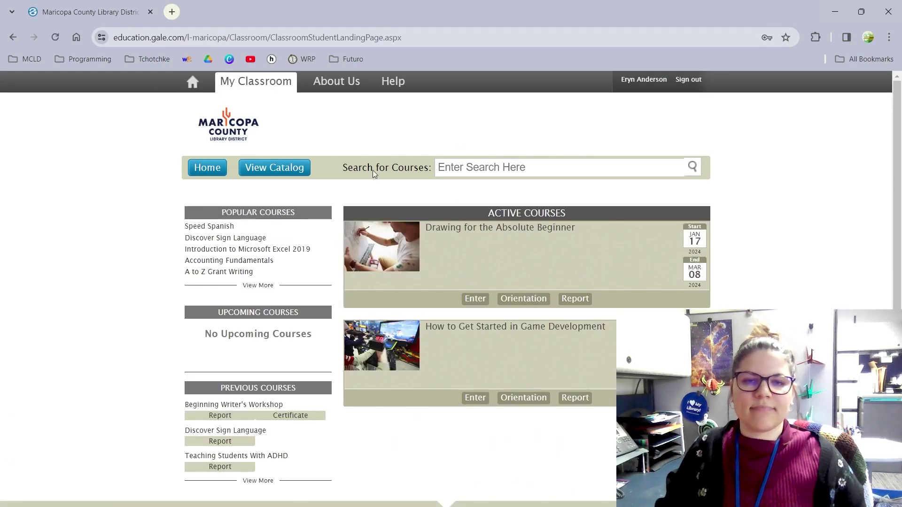
pyautogui.click(476, 299)
# Step: Start the Pretest, answering question 1 with graphite and charcoal and question 4 with single-toned image
pyautogui.click(69, 226)
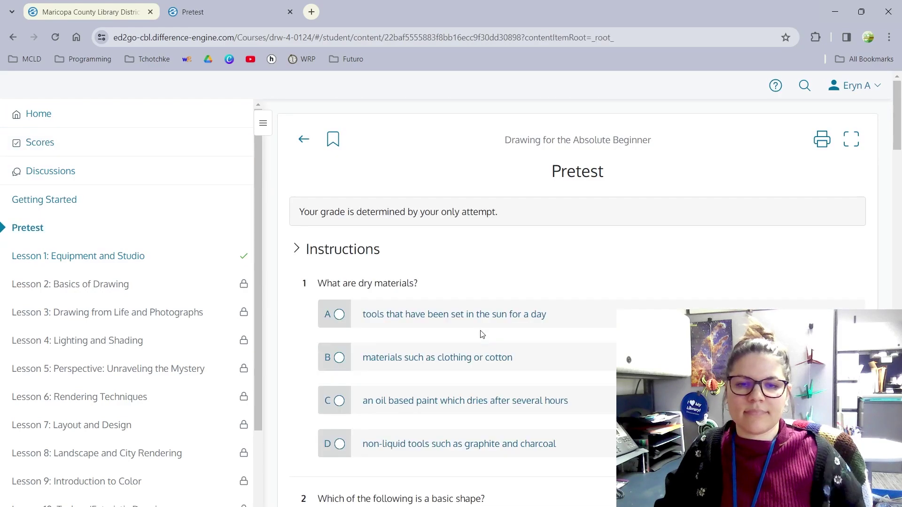
pyautogui.scroll(-2, 454, 286)
pyautogui.click(451, 324)
pyautogui.scroll(-3, 282, 296)
pyautogui.scroll(-5, 320, 296)
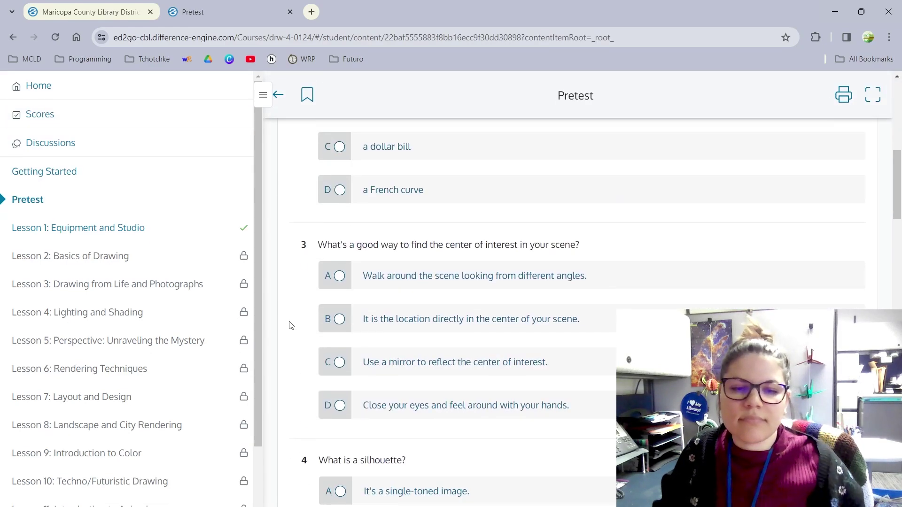
pyautogui.scroll(-5, 425, 227)
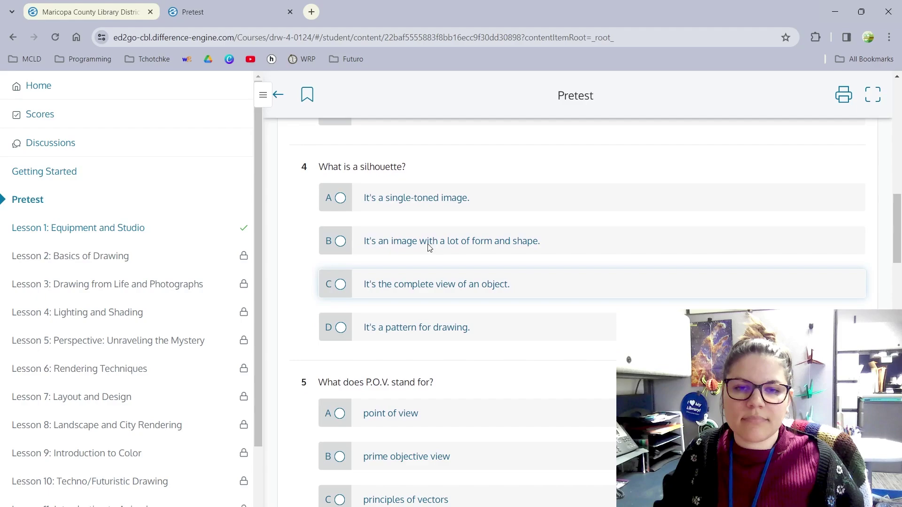
pyautogui.click(389, 209)
# Step: Answer question 8 with option B and question 9 with orange
pyautogui.scroll(-3, 357, 293)
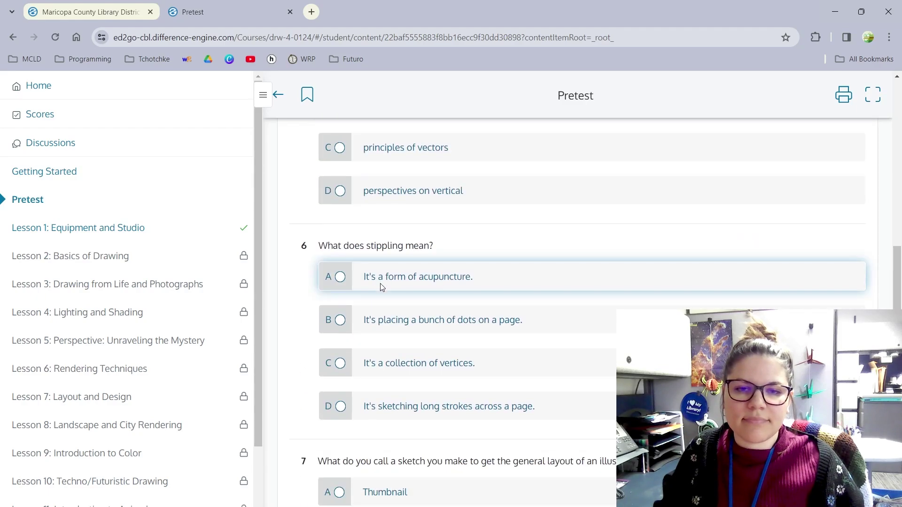
pyautogui.scroll(-9, 291, 324)
pyautogui.scroll(-1, 367, 279)
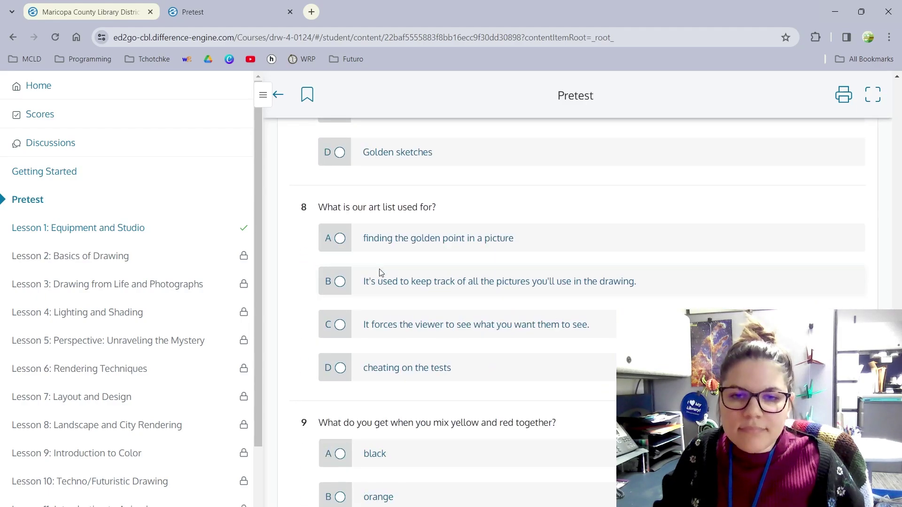
pyautogui.click(412, 281)
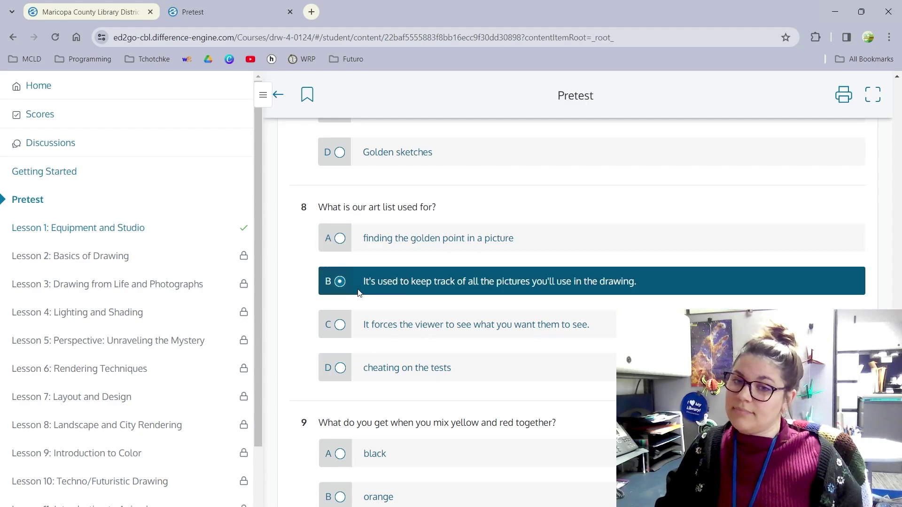
pyautogui.scroll(-1, 282, 298)
pyautogui.scroll(-2, 403, 286)
pyautogui.click(395, 319)
# Step: Answer question 11 with cats and question 12 with left brain to finish the Pretest
pyautogui.scroll(-3, 308, 302)
pyautogui.scroll(-1, 309, 302)
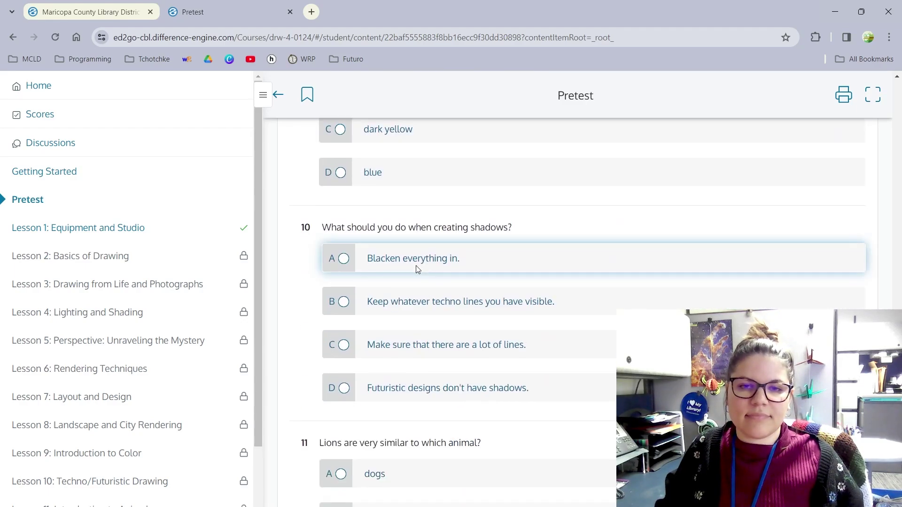
pyautogui.scroll(-4, 366, 328)
pyautogui.click(407, 366)
pyautogui.scroll(-3, 407, 343)
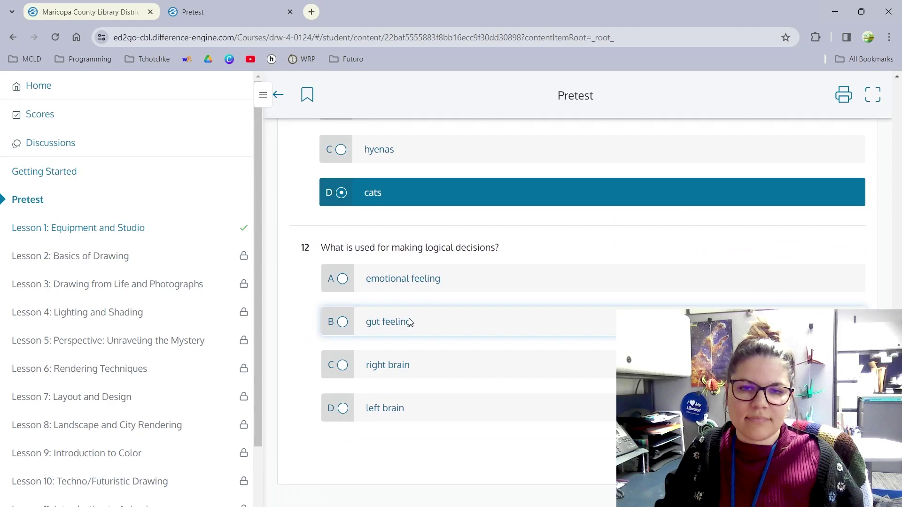
pyautogui.click(402, 405)
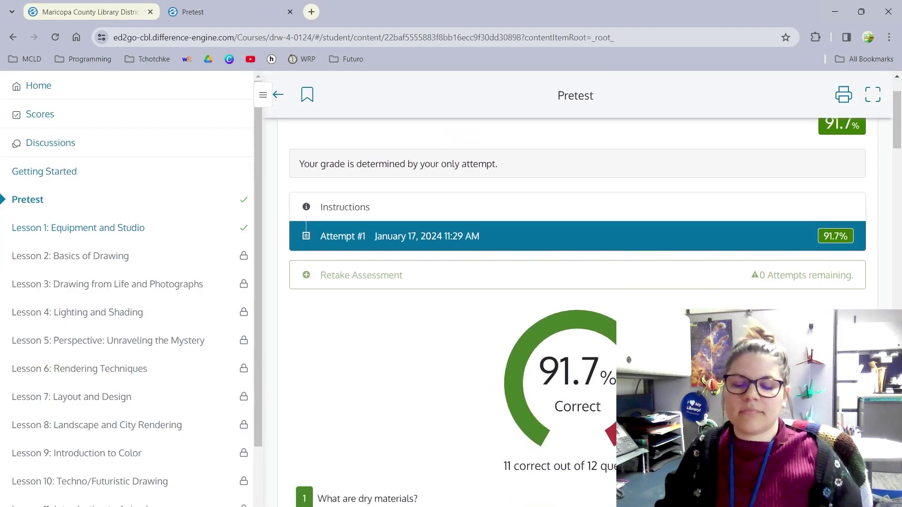
pyautogui.scroll(-3, 319, 191)
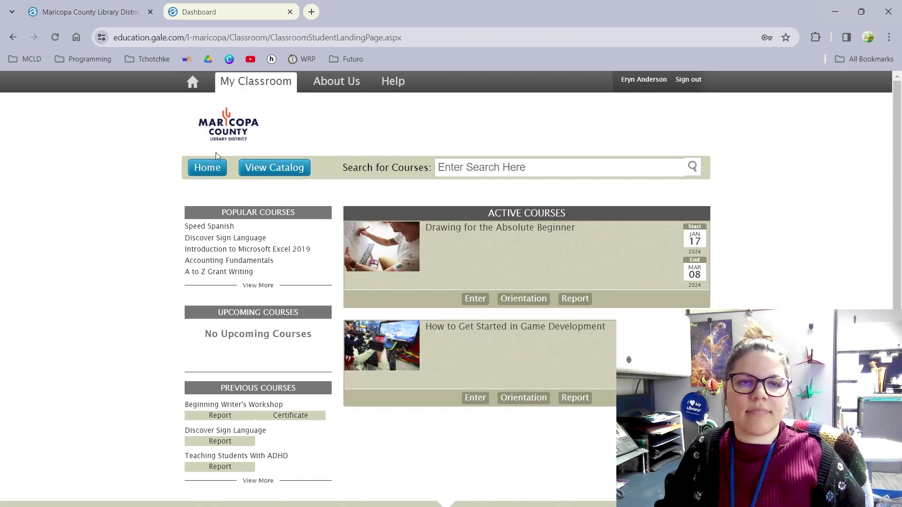
# Step: Go back to the Maricopa County Library District's Gale Courses home page
pyautogui.click(193, 81)
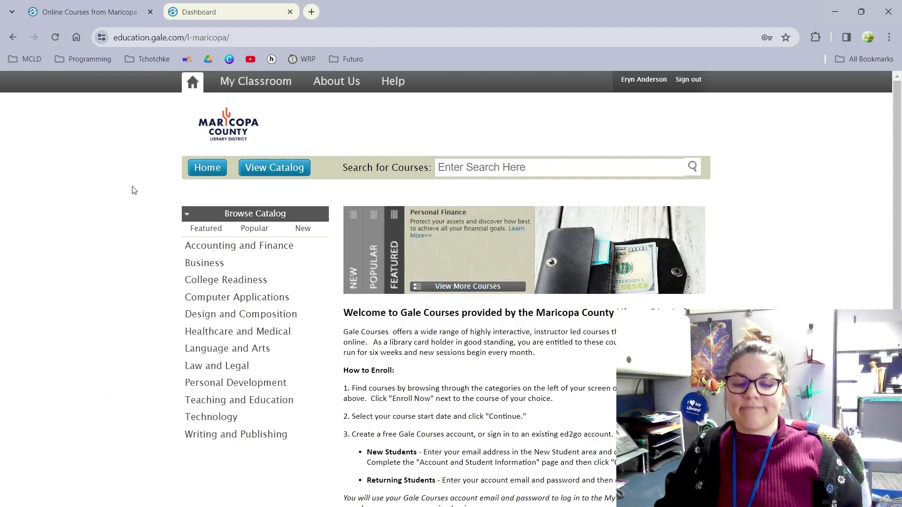